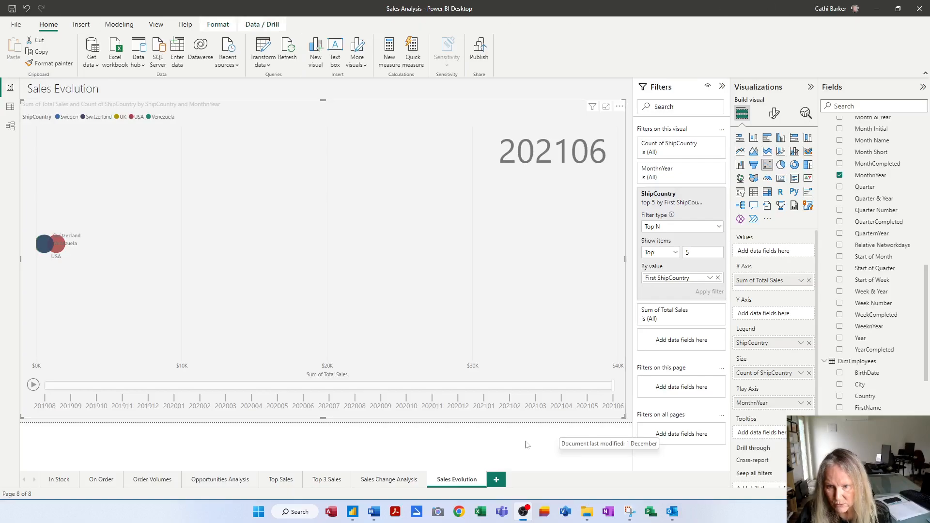
Add a new report page and name it Sales Decomposition
left_click(496, 481)
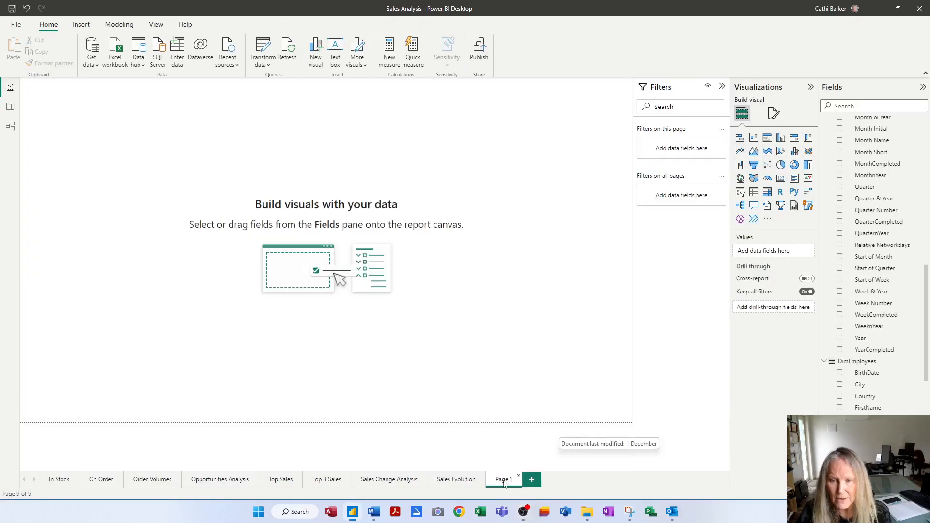
double_click(503, 479)
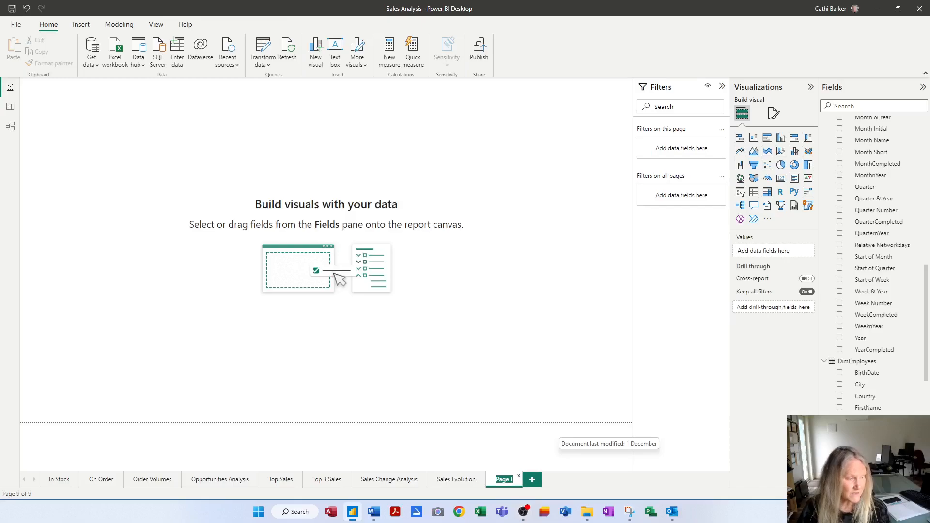
type("Compo")
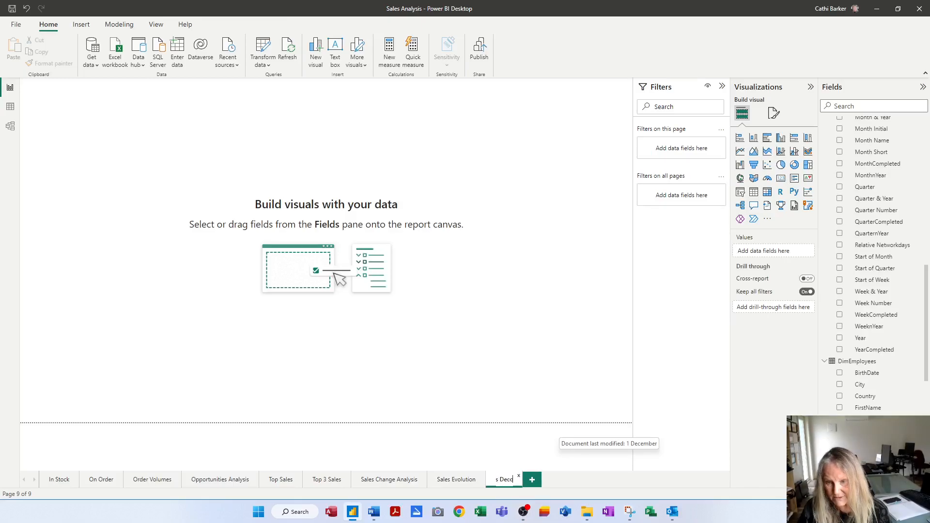
type("sition")
key("Return")
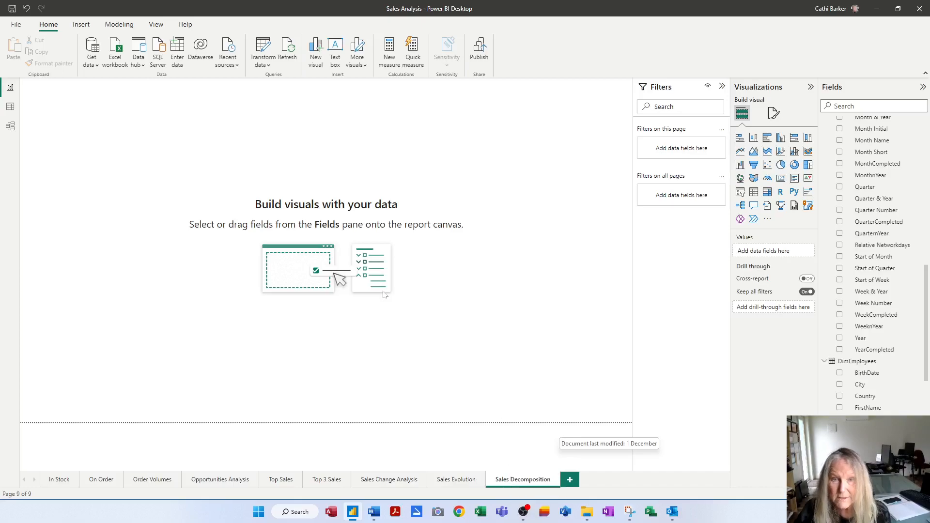
Add a text box titled "Sales Decomposition" in a larger font and shrink the box to fit the heading
left_click(335, 48)
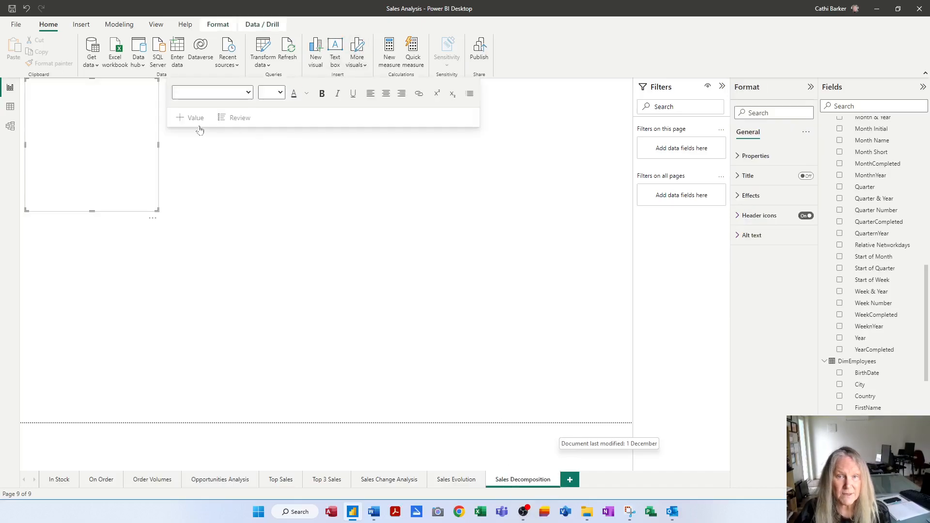
type("Sales Decomposition")
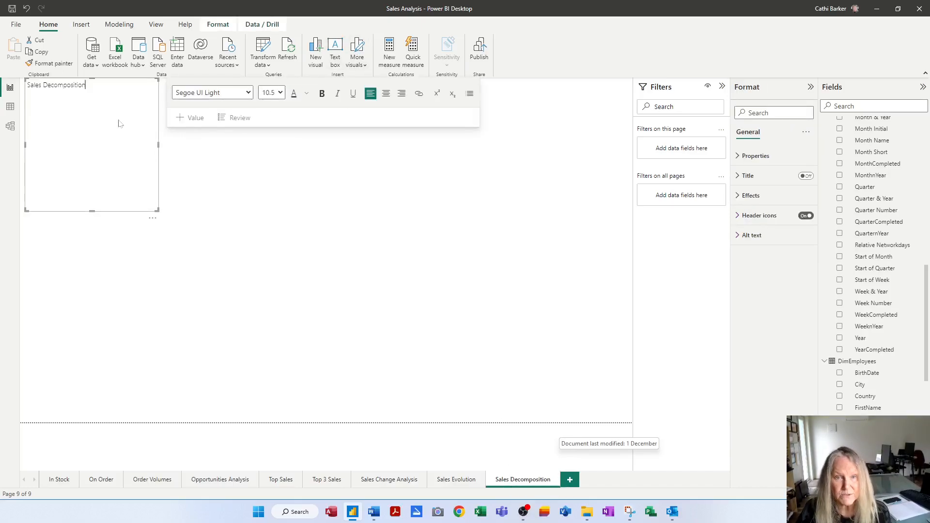
key("ctrl+a")
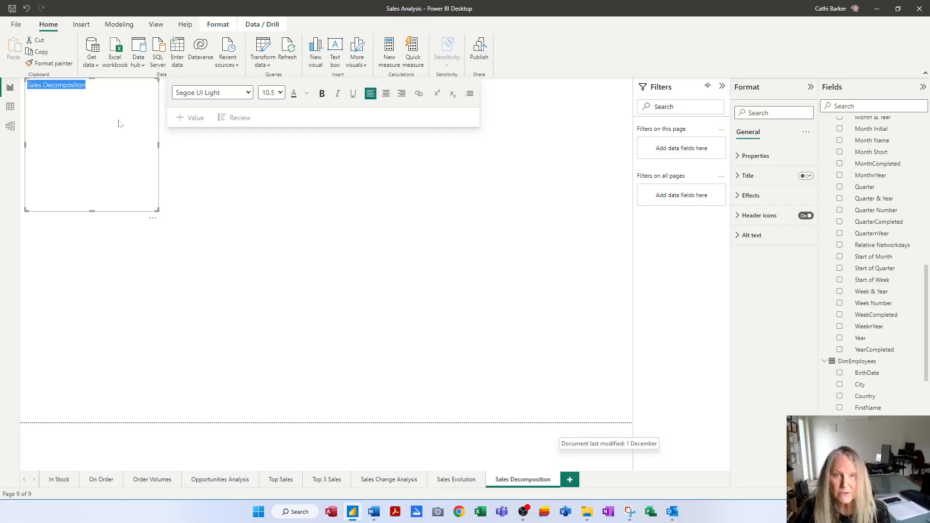
left_click(280, 93)
left_click(265, 186)
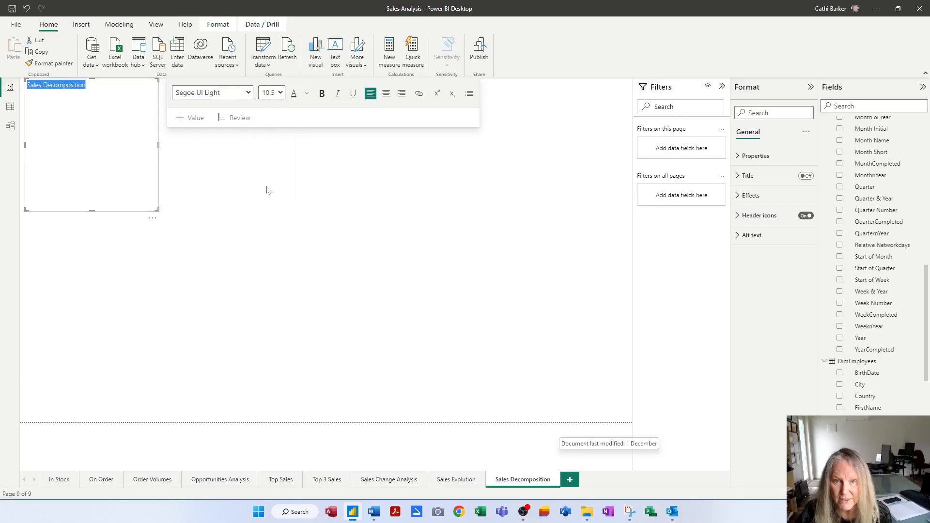
left_click_drag(158, 210, 148, 103)
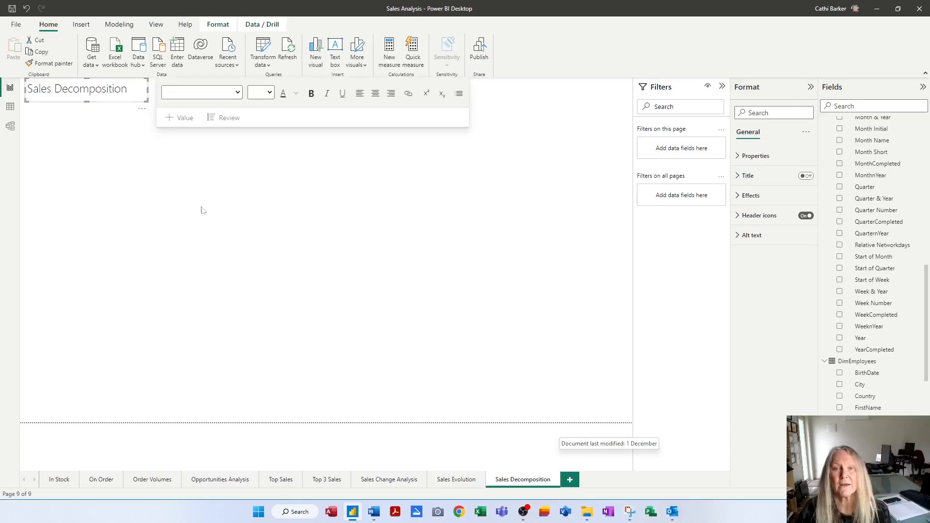
left_click(318, 214)
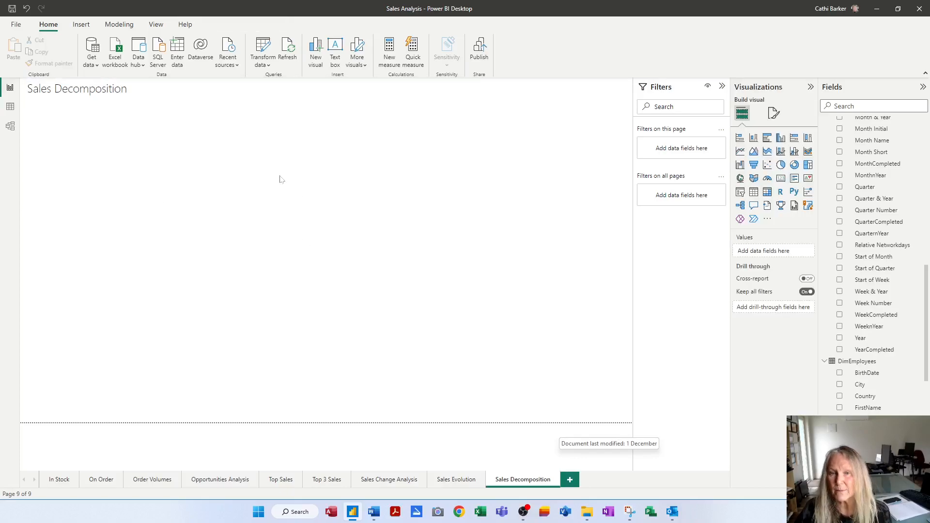
Set the page's canvas background to the lightest grey theme colour with 49% transparency
left_click(772, 114)
left_click(767, 199)
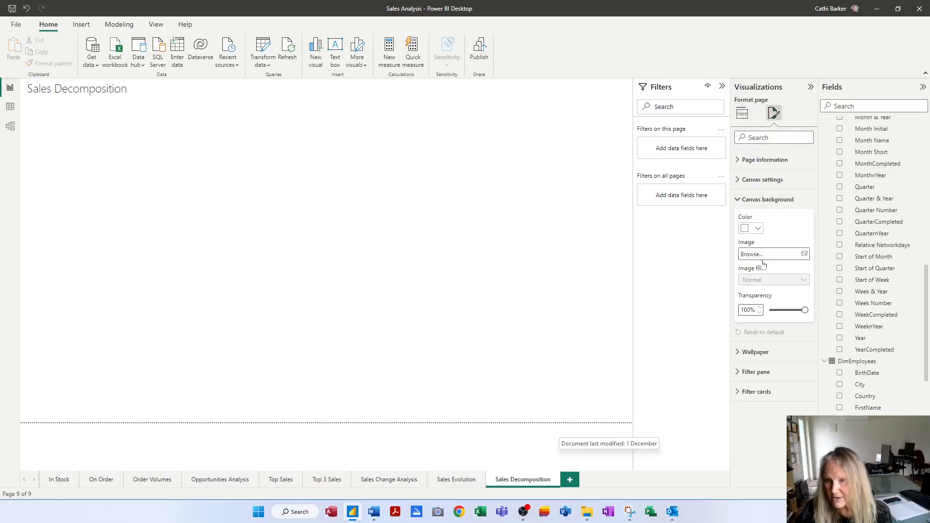
left_click(750, 230)
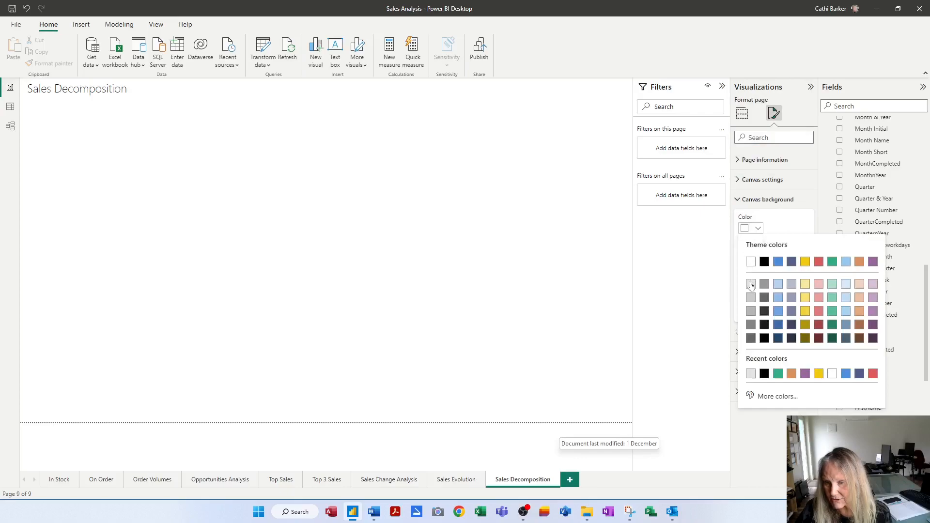
left_click(750, 285)
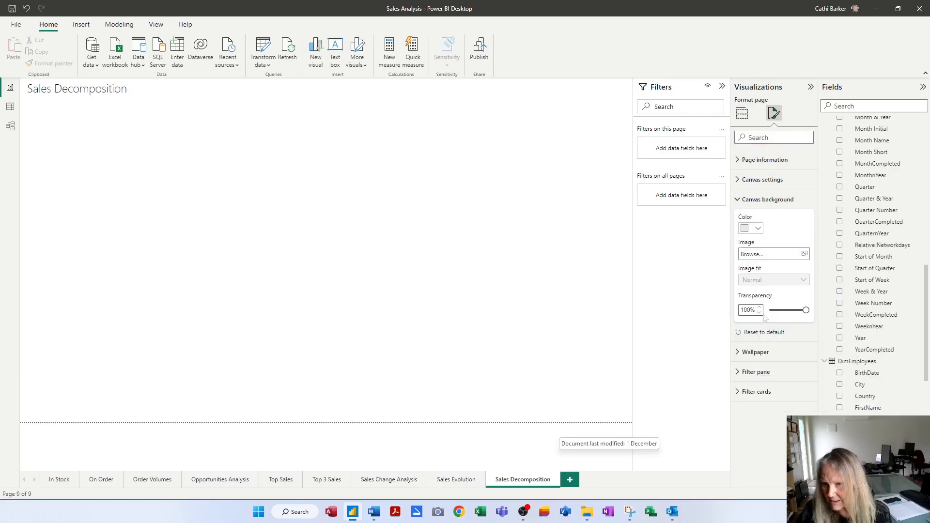
left_click(788, 310)
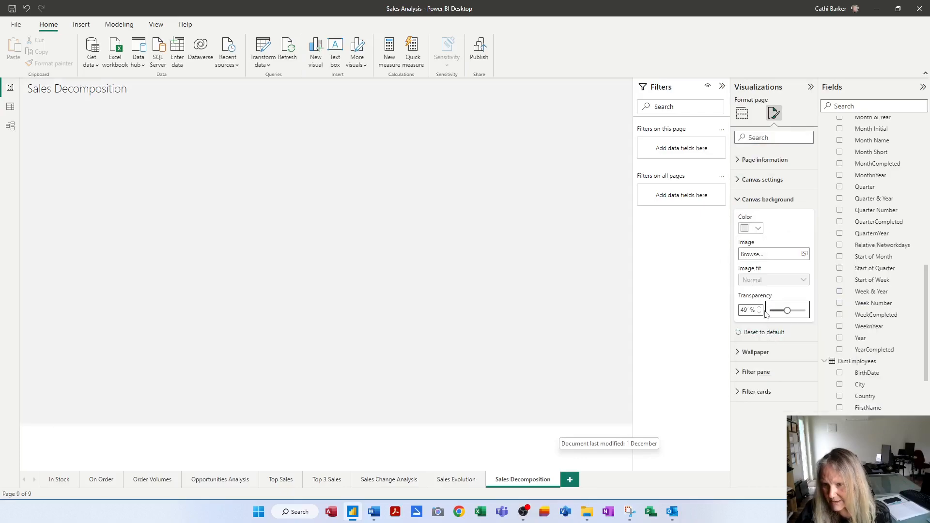
left_click(428, 240)
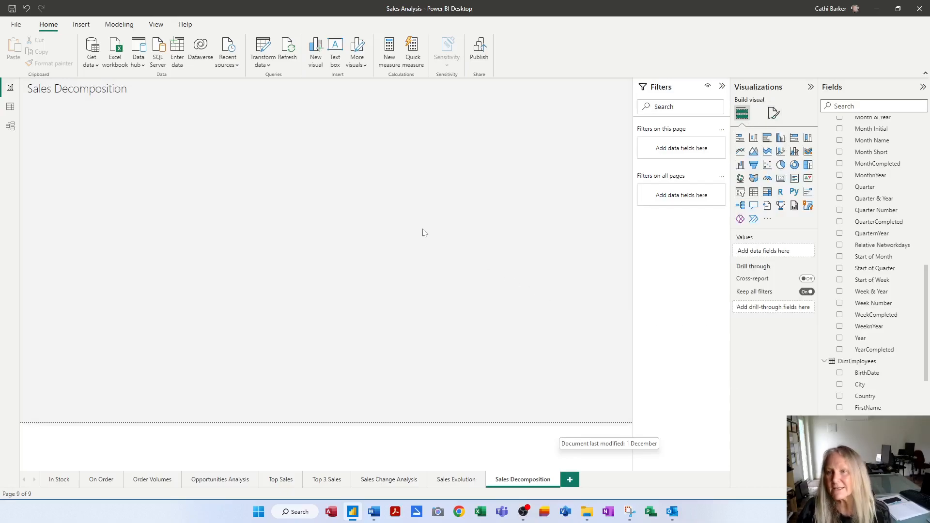
Insert a decomposition tree enlarged over most of the page below the heading, with Total Sales from FactOrderDetails as the analyzed value
left_click(741, 208)
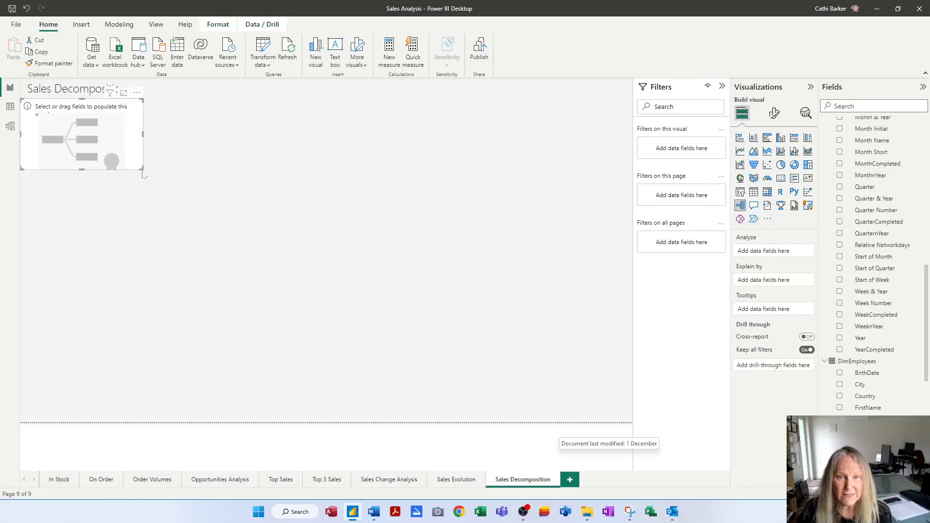
left_click_drag(142, 168, 576, 421)
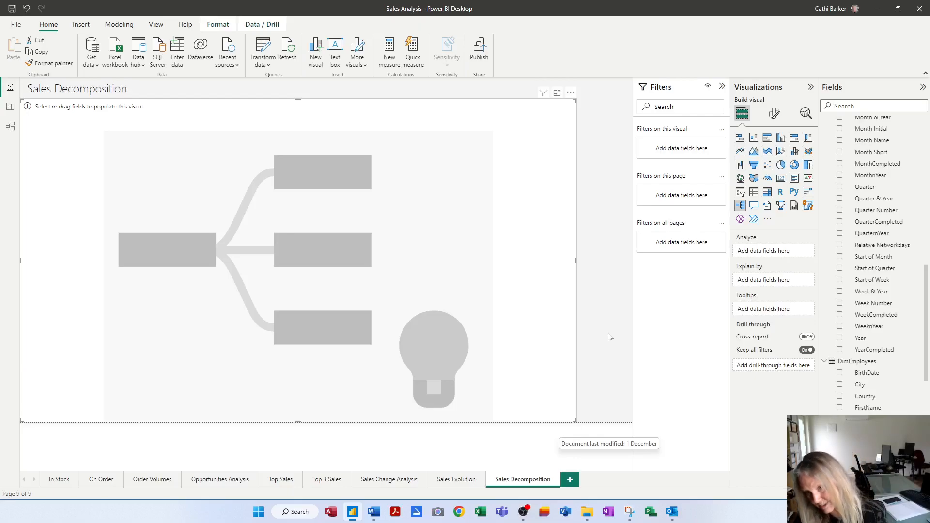
scroll(873, 410, "down", 10)
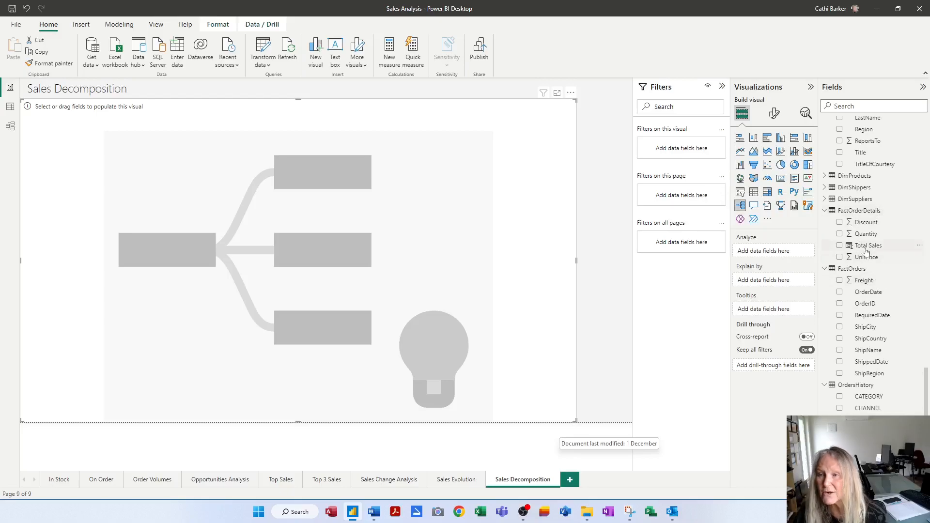
left_click_drag(867, 246, 784, 251)
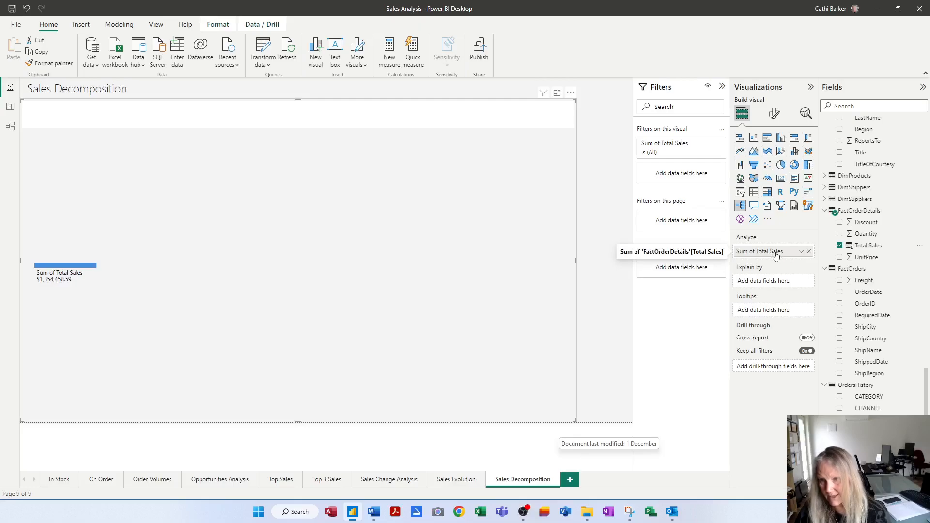
Rename the analyzed Total Sales field for this visual as Grand Total Sales
left_click(800, 252)
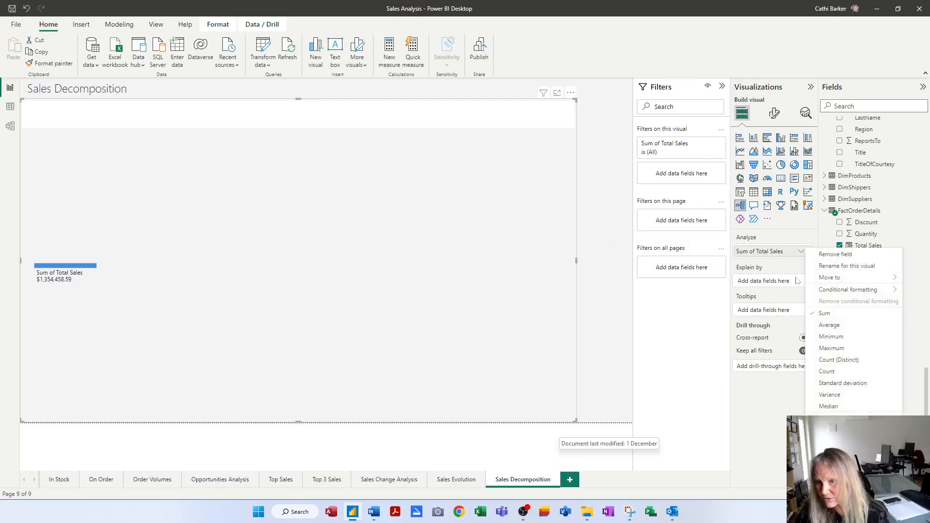
left_click(843, 266)
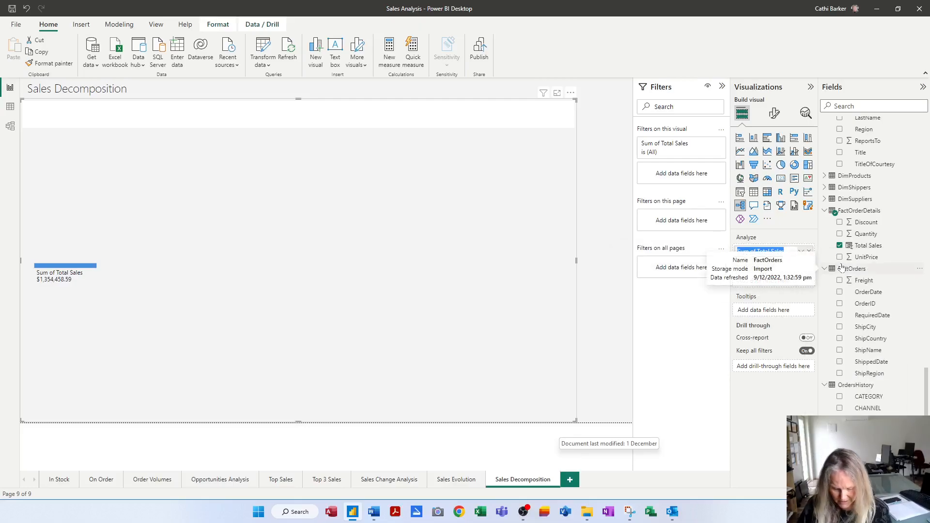
type("d Total")
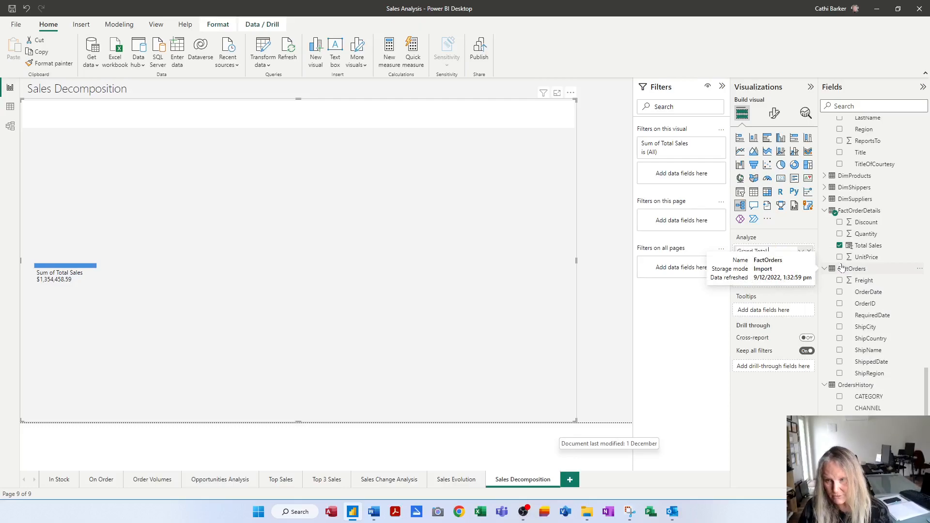
type("rand Total Sales")
key("Return")
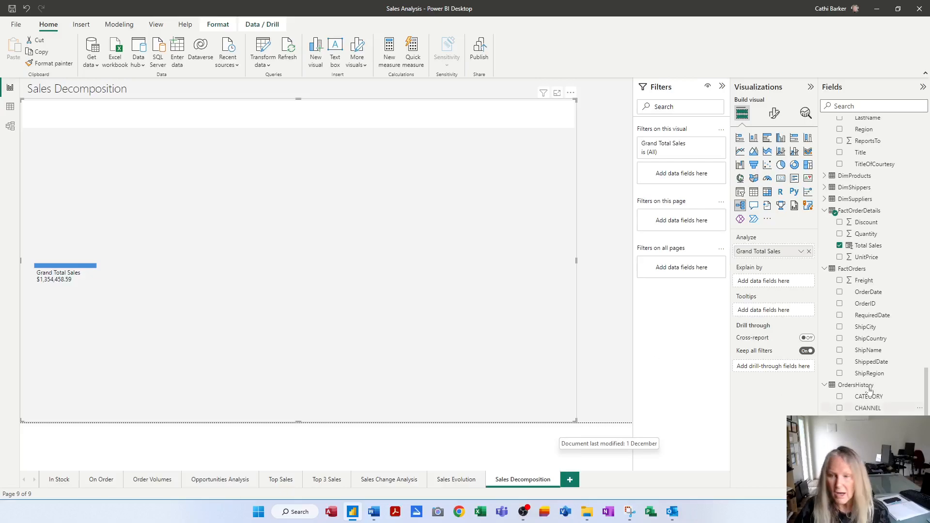
Add CategoryName, ShipCountry and ShipCity, in that order, as the decomposition tree's Explain by fields
scroll(897, 285, "up", 2)
scroll(897, 285, "up", 10)
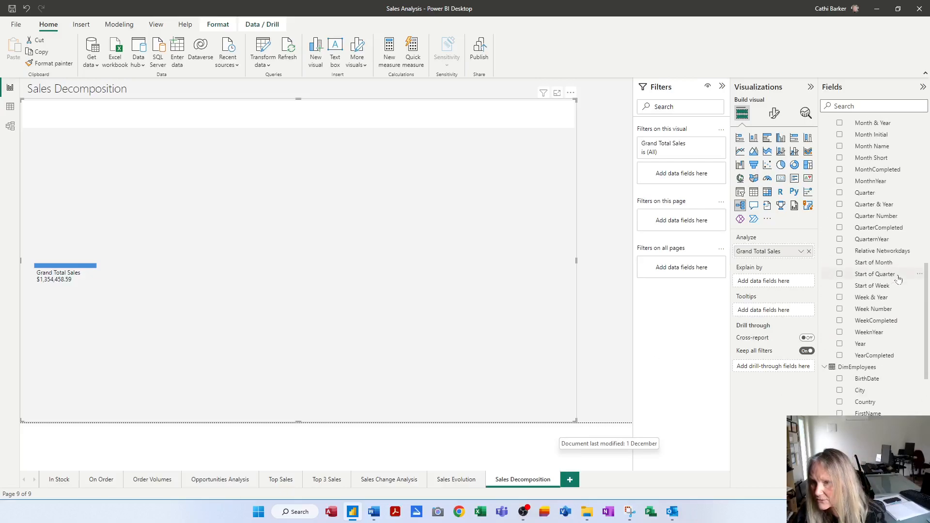
left_click_drag(891, 137, 792, 285)
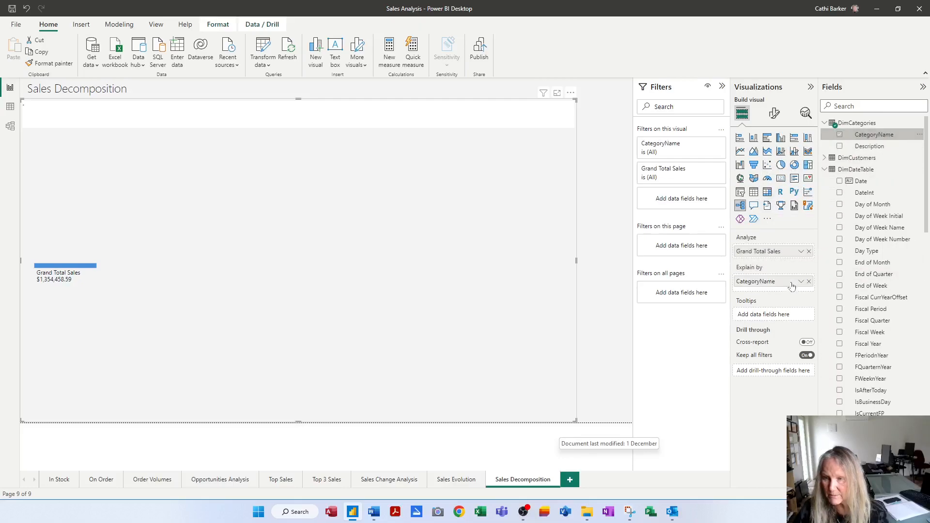
scroll(895, 379, "down", 10)
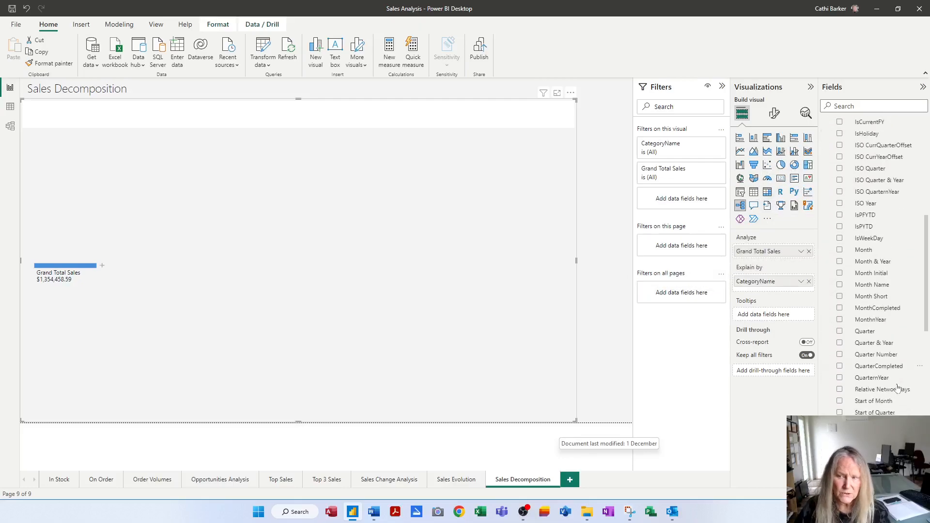
scroll(897, 389, "down", 3)
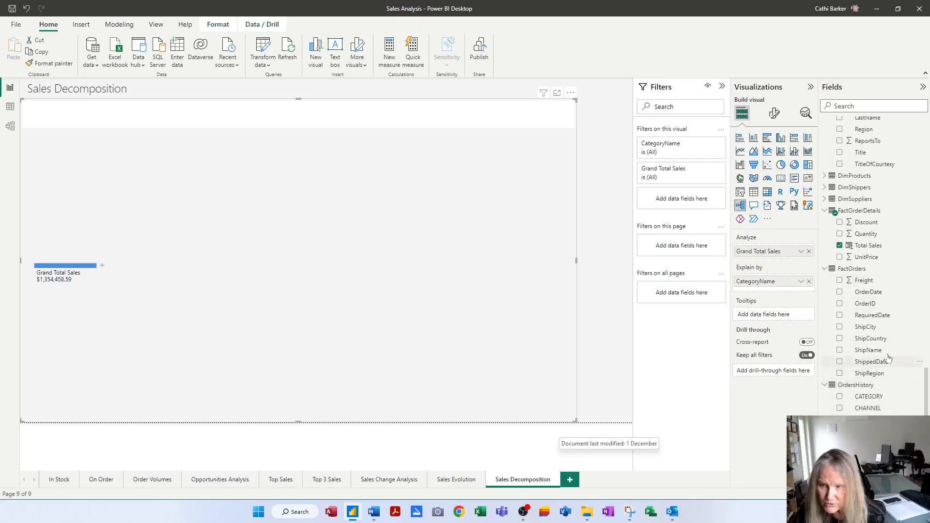
left_click_drag(877, 339, 794, 296)
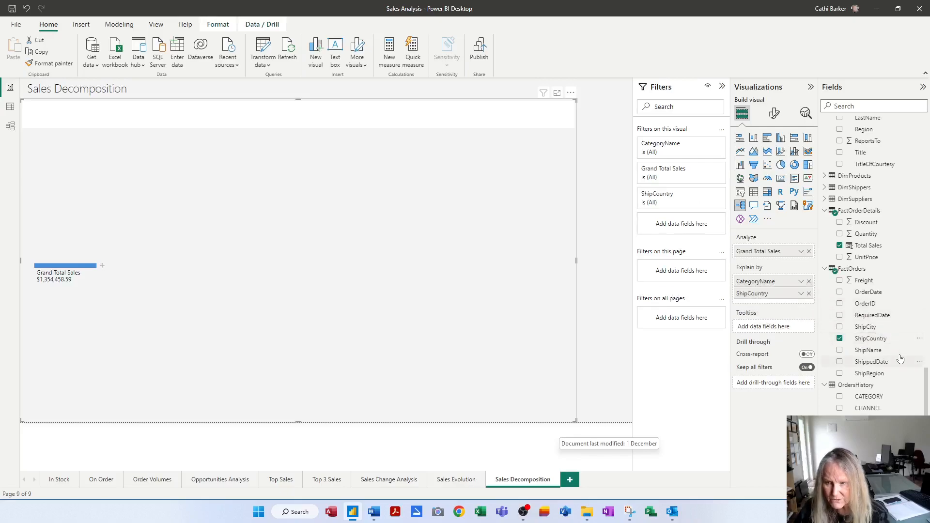
left_click_drag(869, 327, 781, 300)
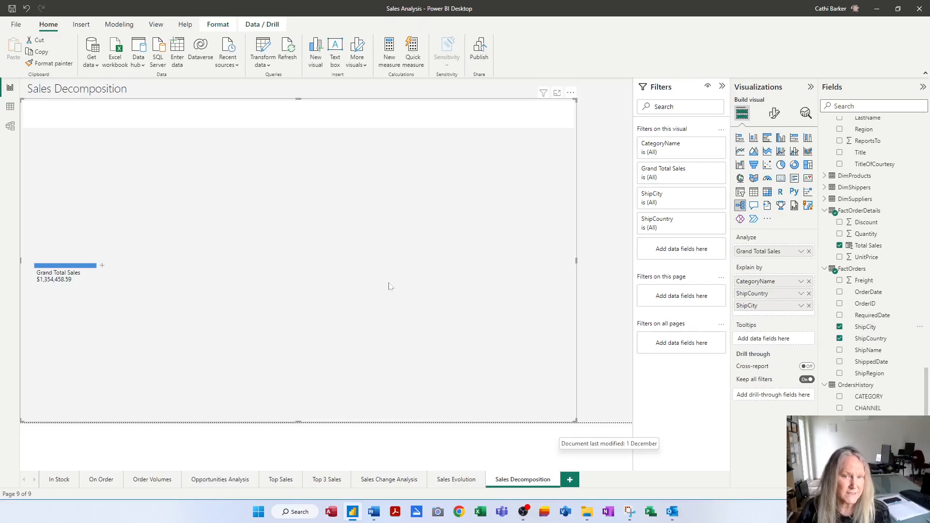
Expand the Grand Total Sales node of the decomposition tree using the High value split
mouse_move(58, 289)
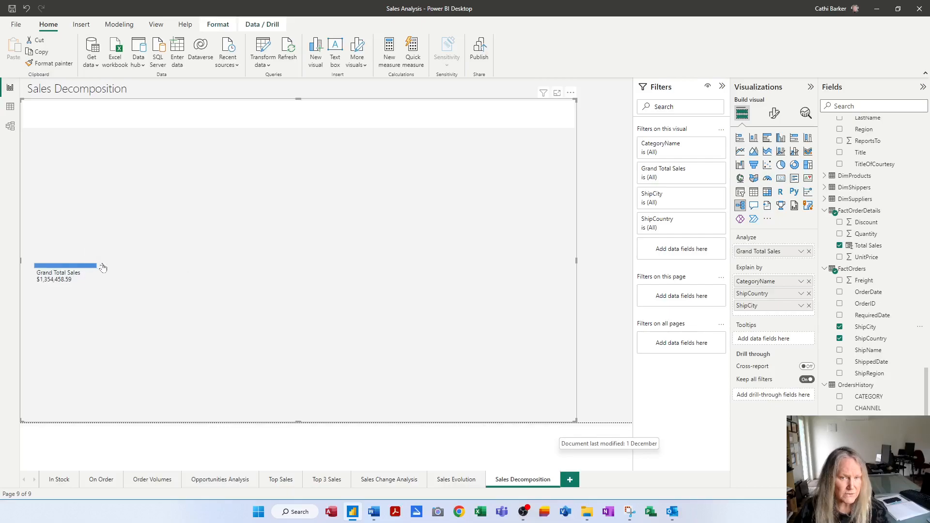
left_click(102, 266)
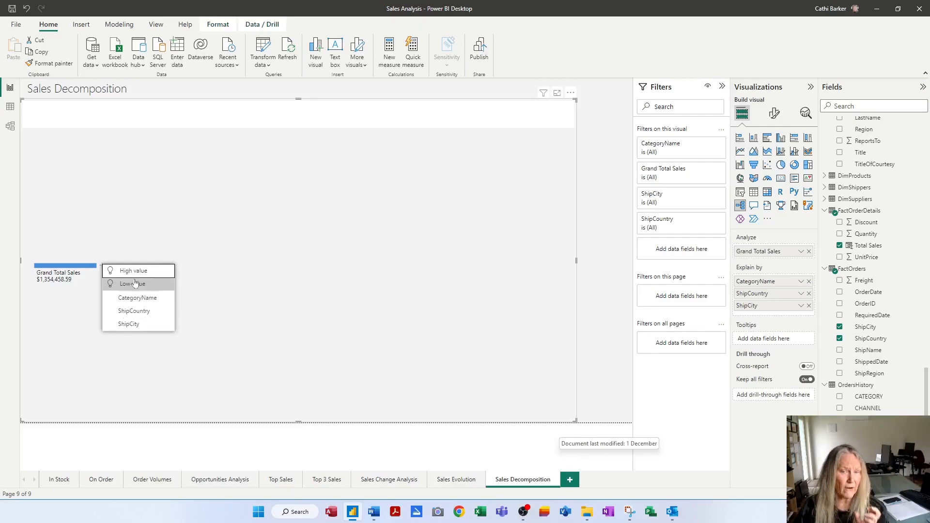
key("Escape")
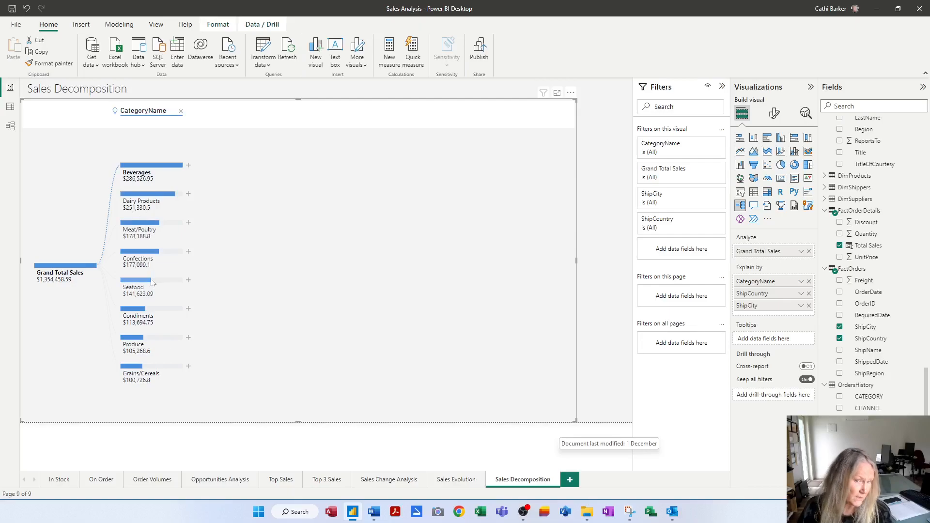
Expand the Beverages node using the High value split, and switch the country breakdown to Dairy Products
left_click(189, 166)
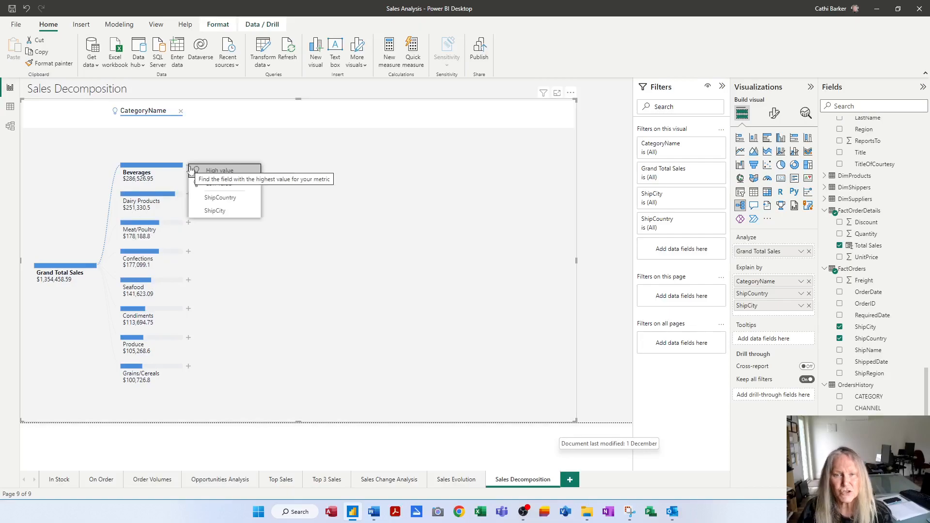
left_click(230, 170)
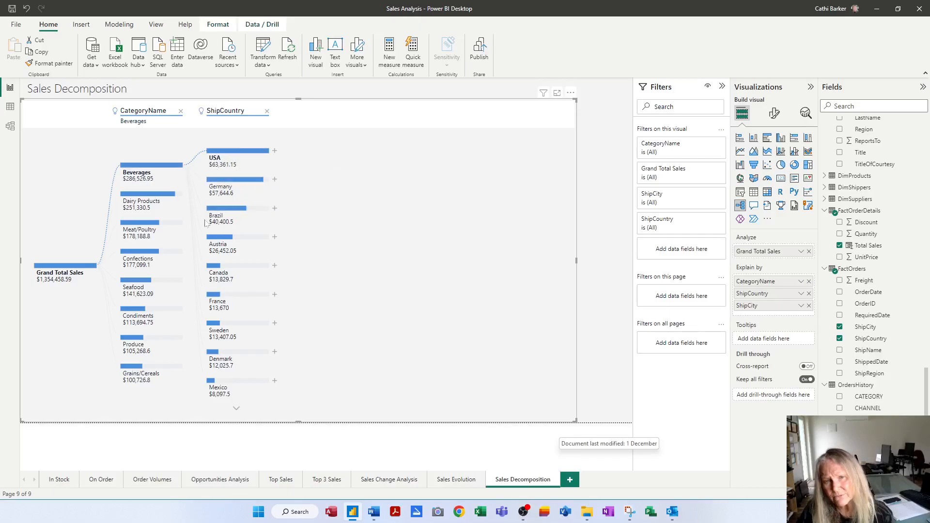
left_click(165, 196)
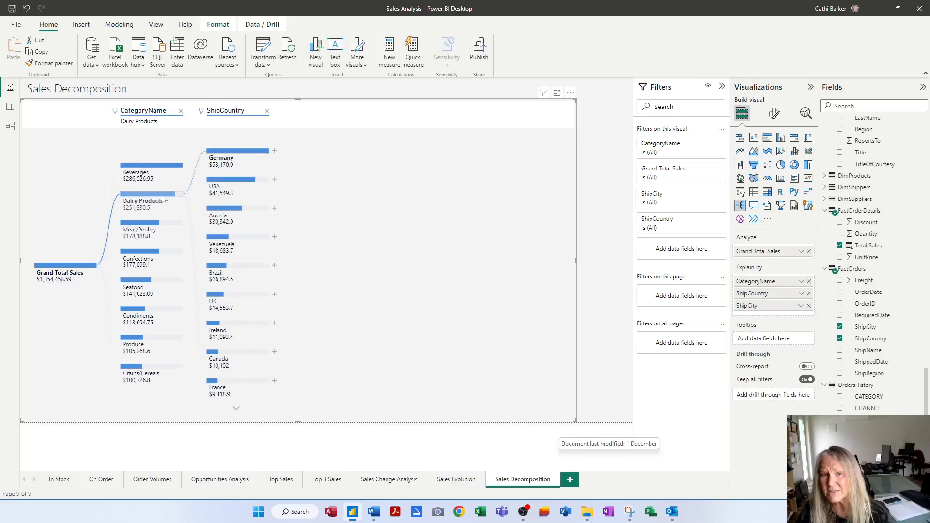
Compare the ship country breakdowns of the Dairy Products, Confections, Meat/Poultry and Beverages categories, finishing on Beverages
mouse_move(253, 153)
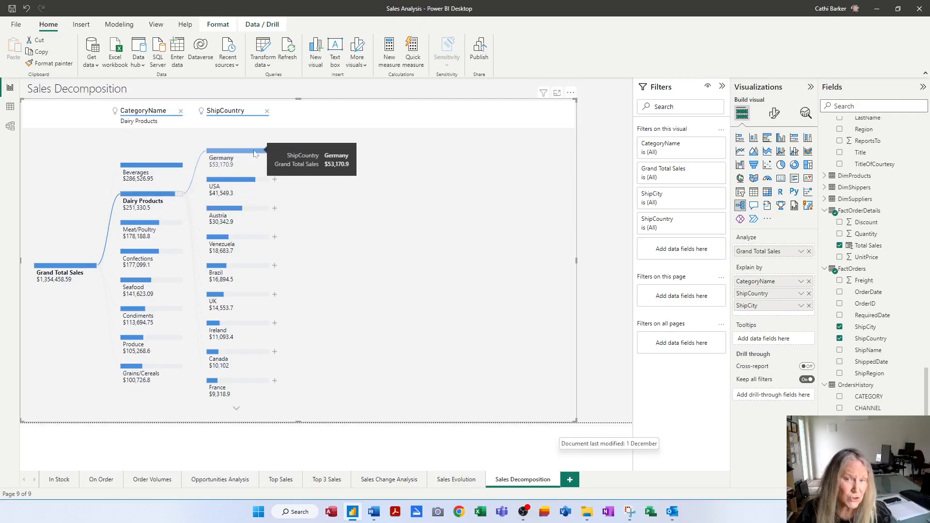
mouse_move(230, 184)
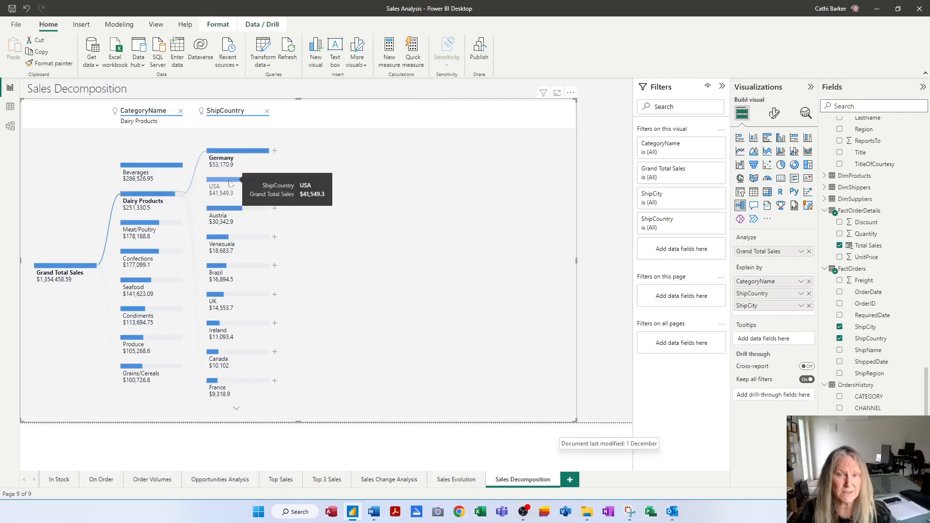
left_click(137, 228)
left_click(138, 253)
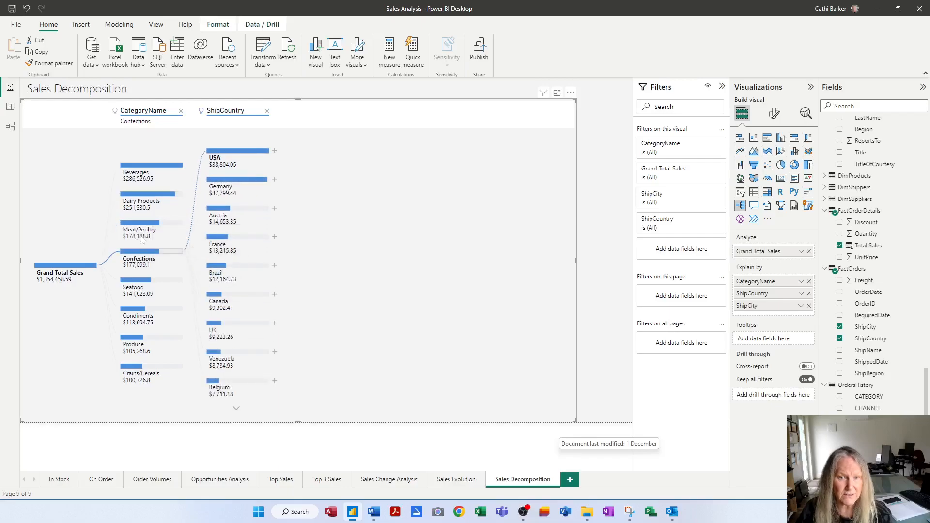
left_click(143, 224)
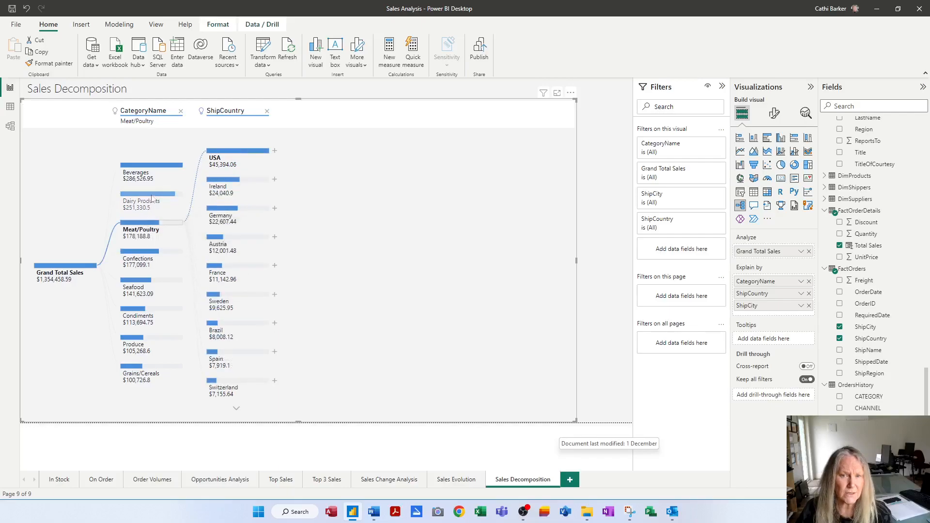
left_click(152, 198)
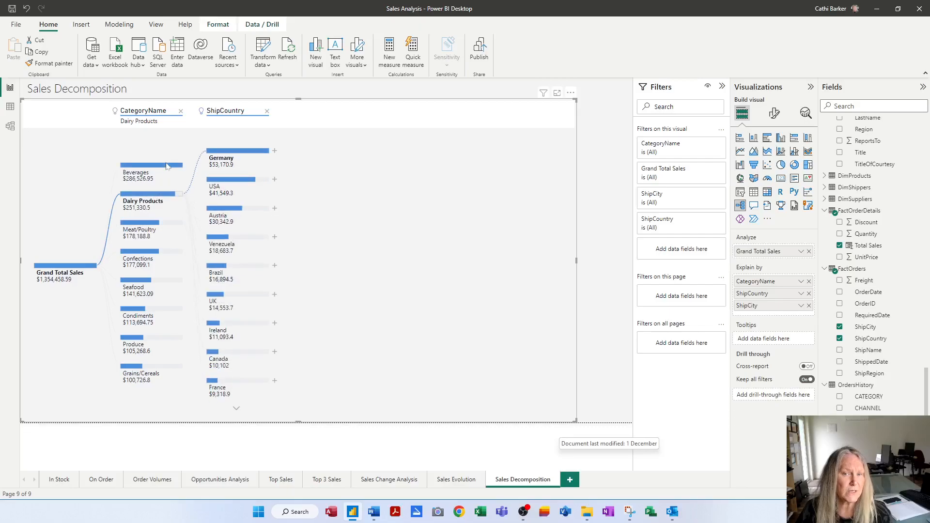
left_click(166, 167)
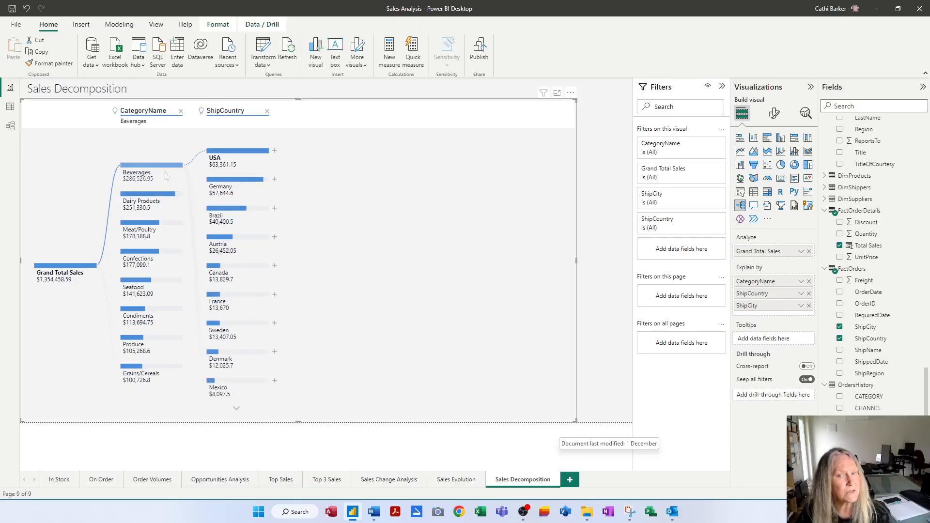
Expand the USA node under Beverages using the High value split, and switch the breakdown to Dairy Products
left_click(274, 153)
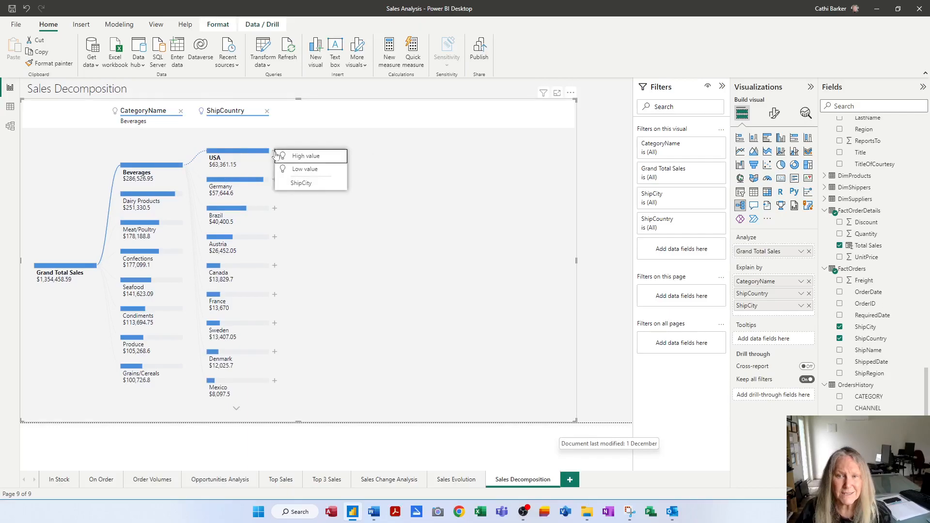
left_click(320, 156)
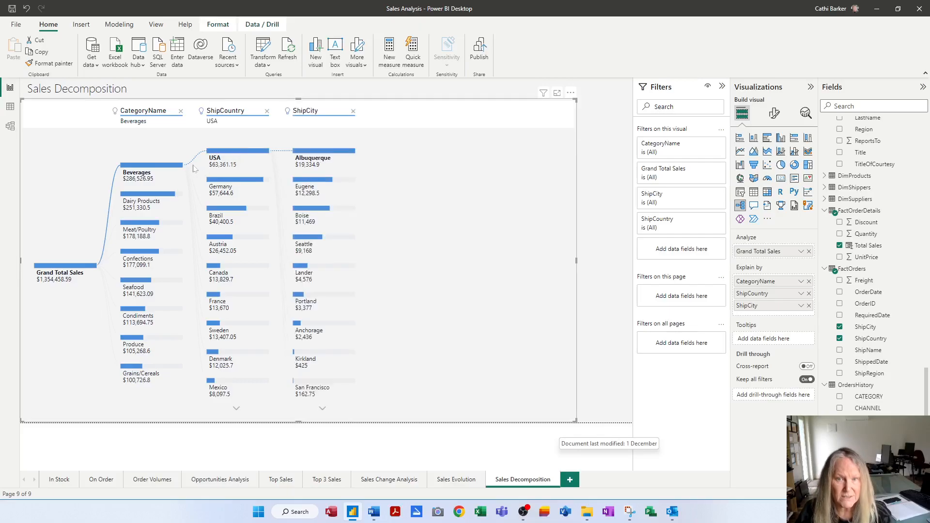
mouse_move(143, 177)
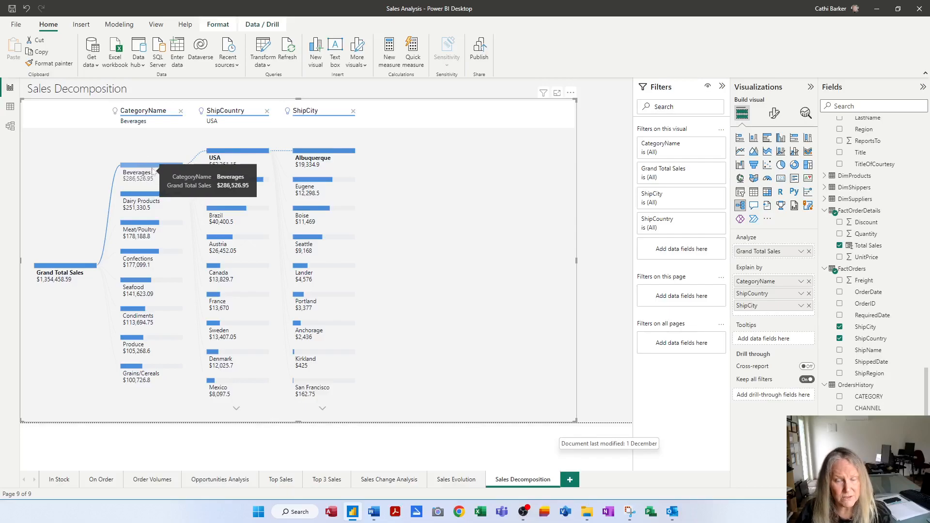
mouse_move(240, 159)
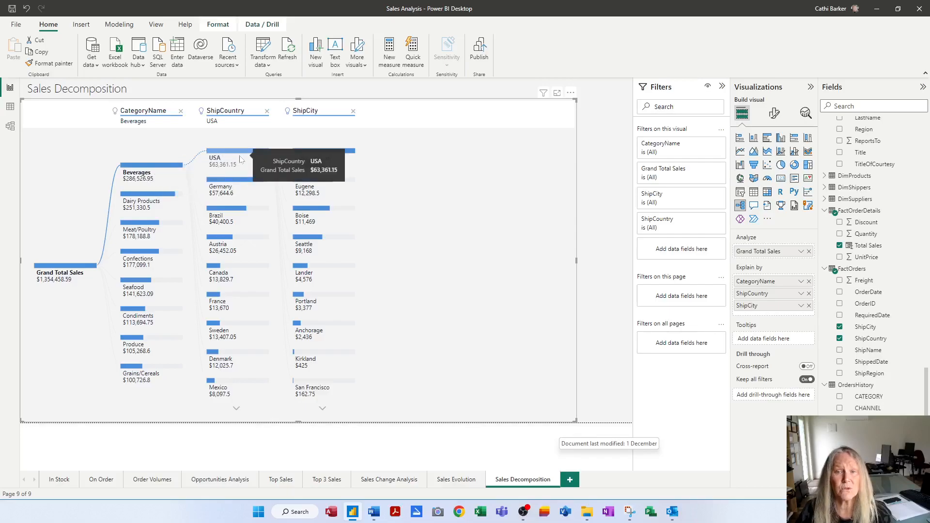
mouse_move(332, 167)
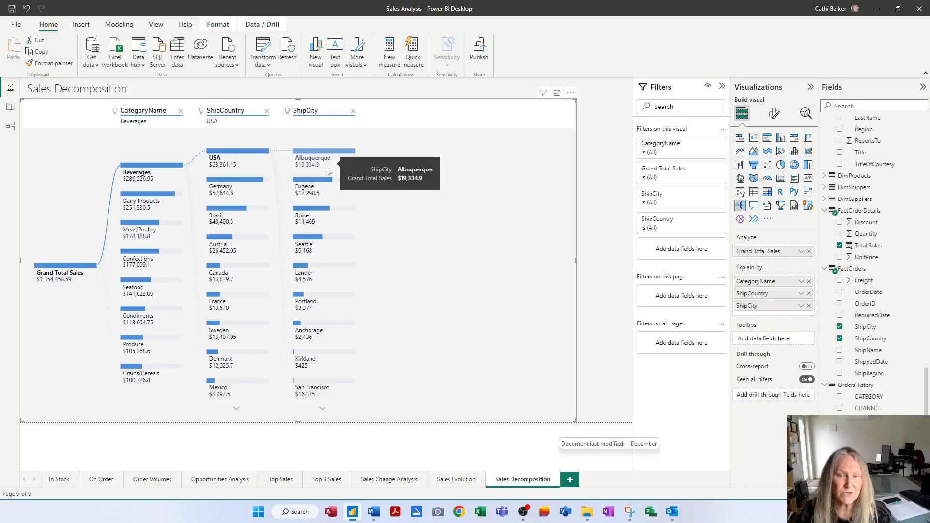
mouse_move(318, 195)
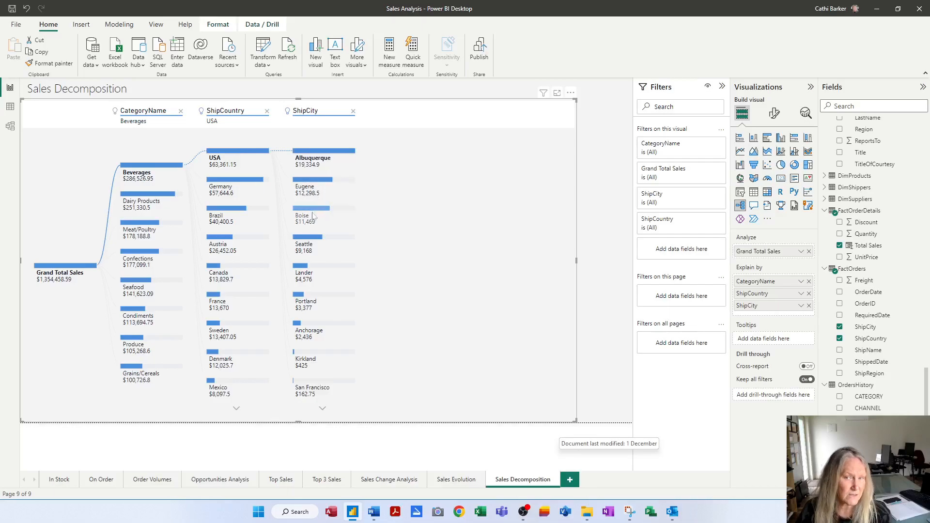
mouse_move(313, 216)
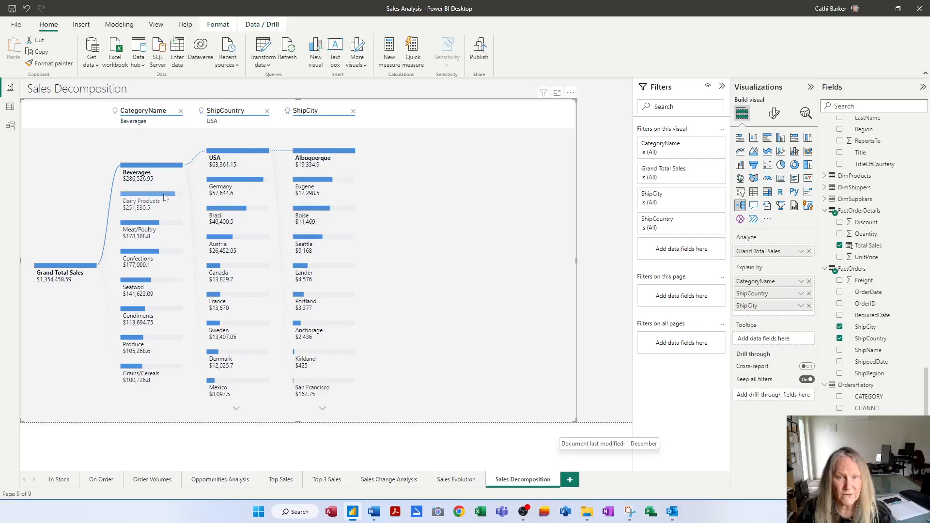
left_click(164, 197)
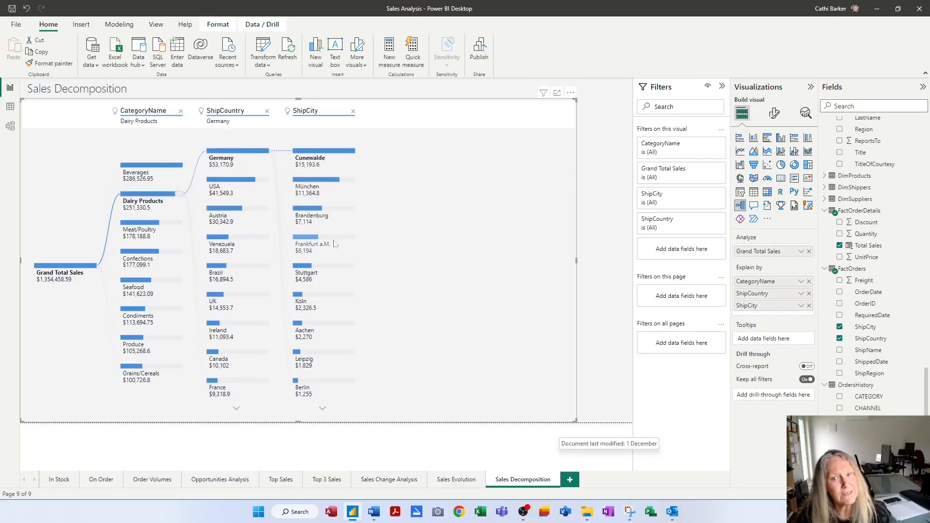
Remove the ShipCity, ShipCountry and CategoryName levels from the decomposition tree
left_click(352, 112)
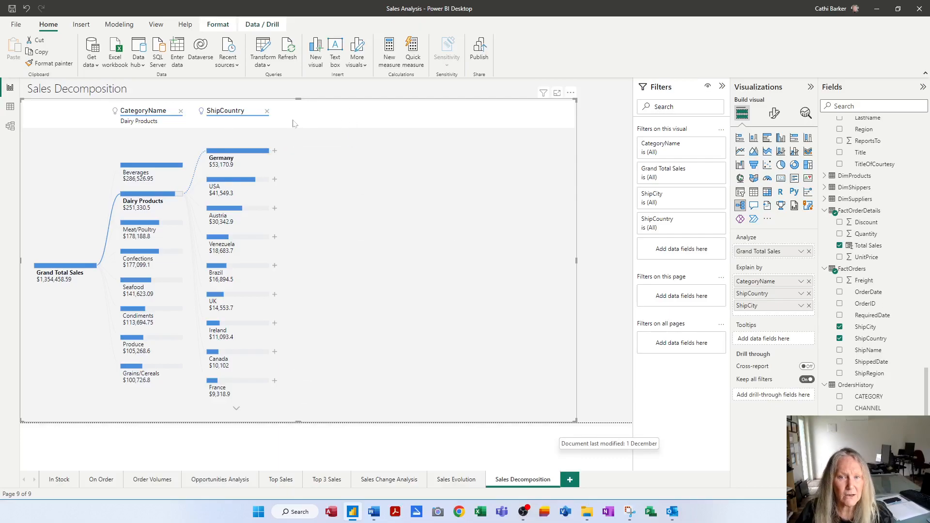
left_click(267, 112)
left_click(181, 111)
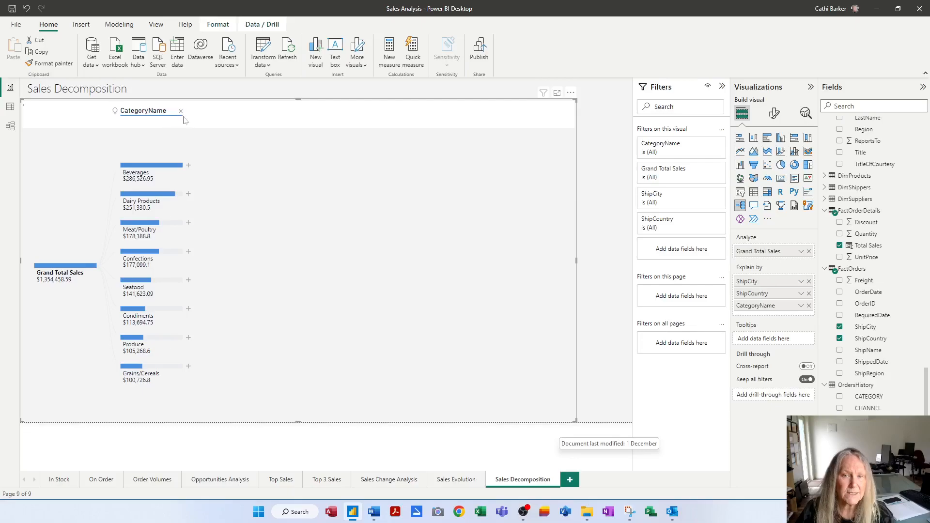
Expand Grand Total Sales using the Low value split and bring the highest-selling ship cities into view
left_click(103, 266)
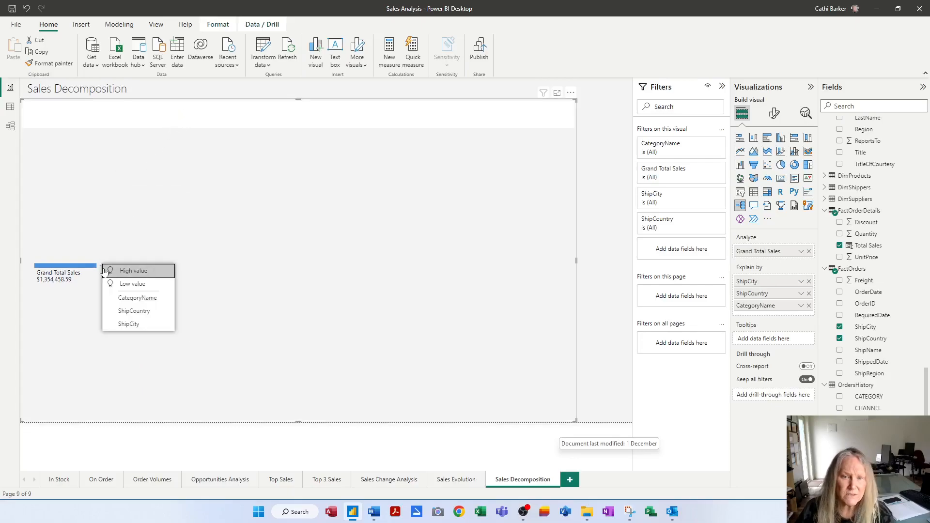
left_click(124, 287)
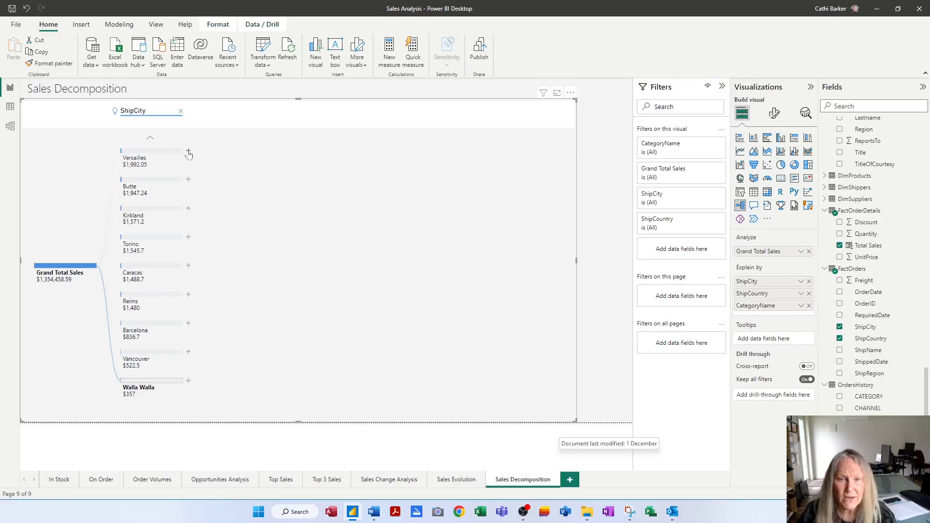
left_click(150, 138)
left_click(151, 139)
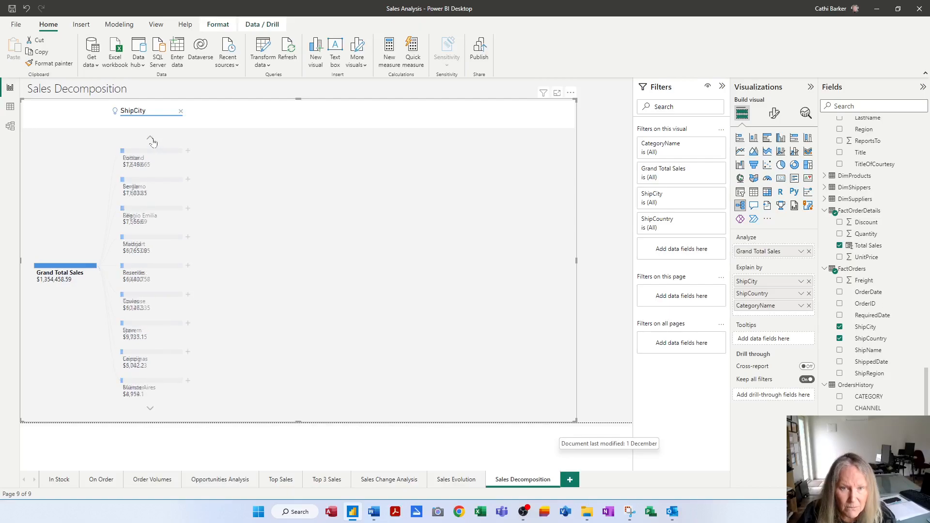
left_click(150, 140)
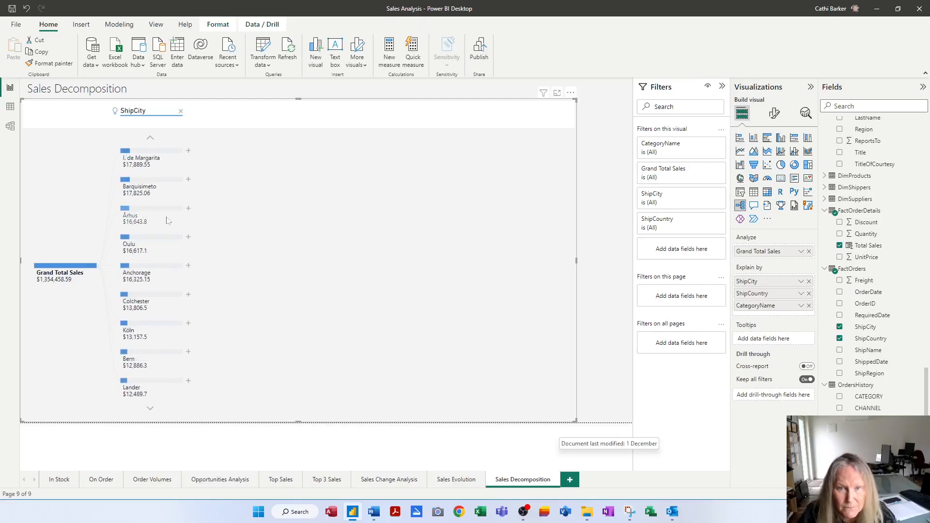
left_click(150, 140)
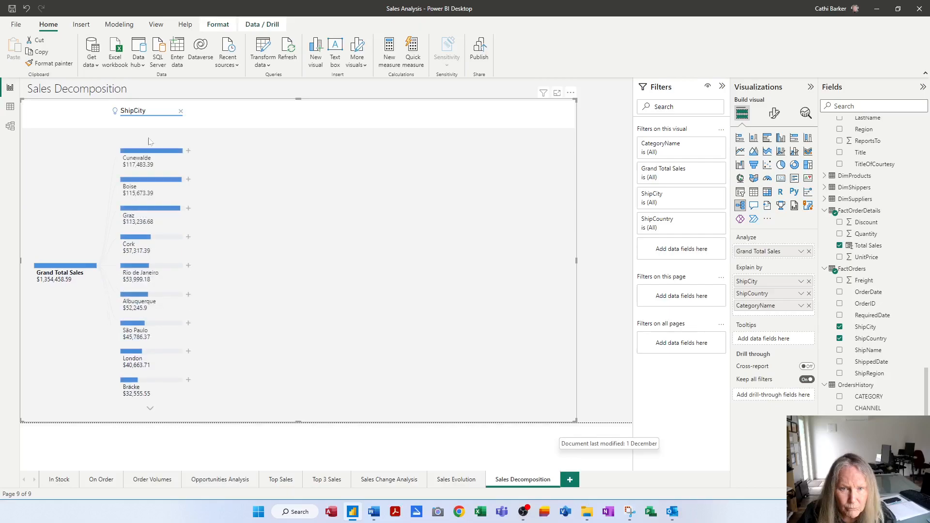
Expand the Cunewalde node using the Low value split, and remove the CategoryName and ShipCity levels from the tree
left_click(188, 151)
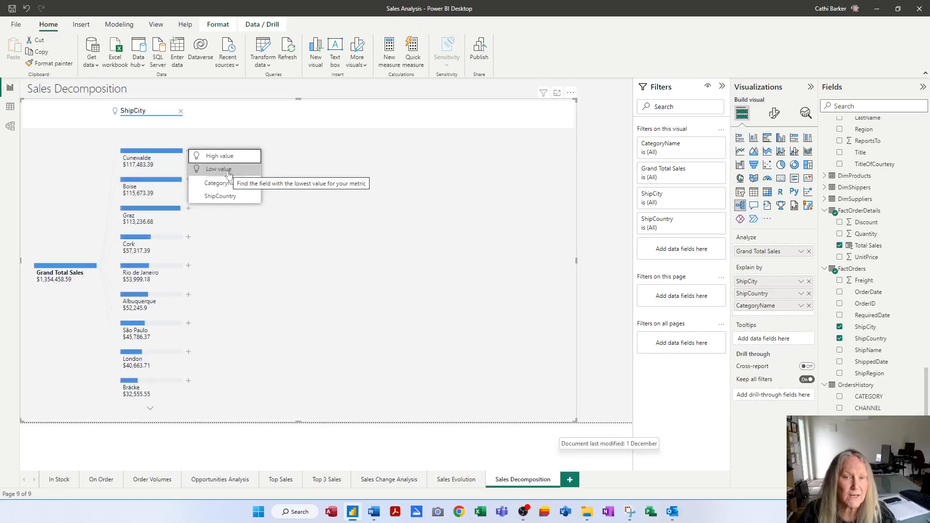
left_click(229, 170)
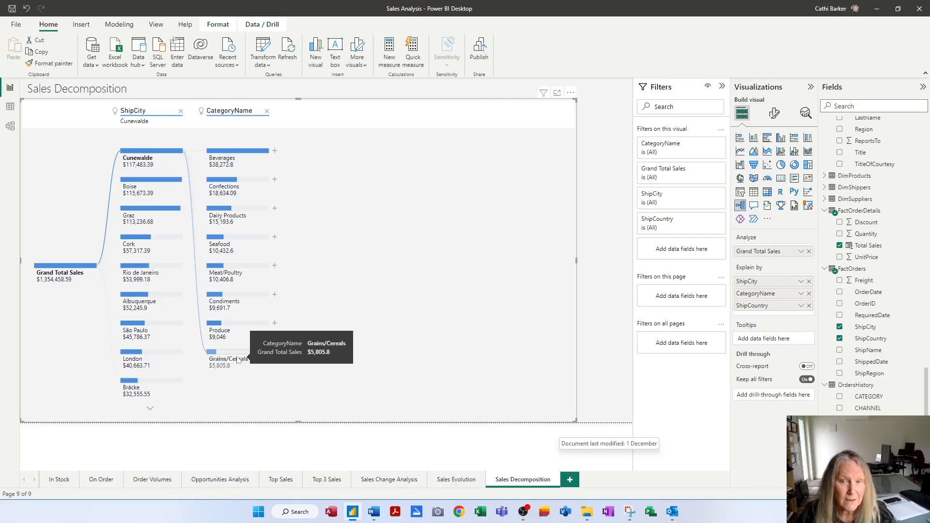
left_click(267, 112)
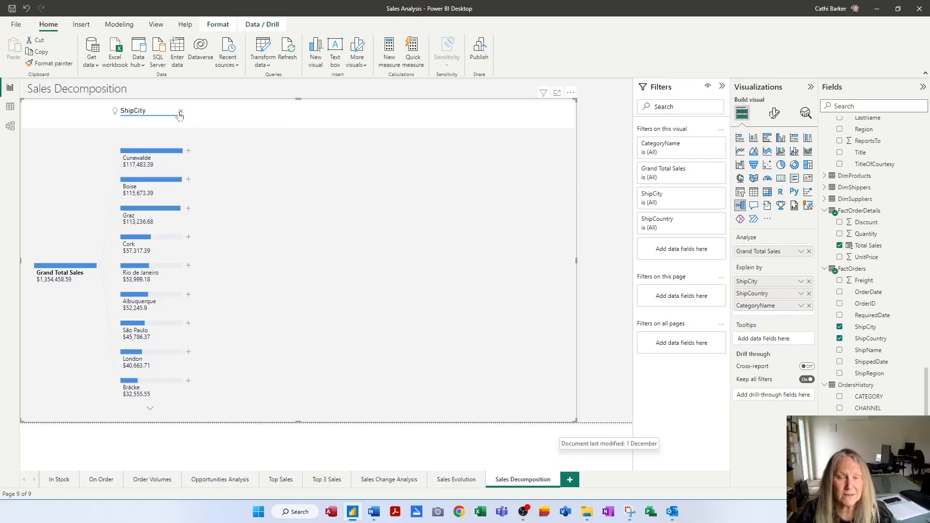
left_click(181, 111)
Split Grand Total Sales by CategoryName and the Beverages node by ShipCountry in the decomposition tree
left_click(101, 265)
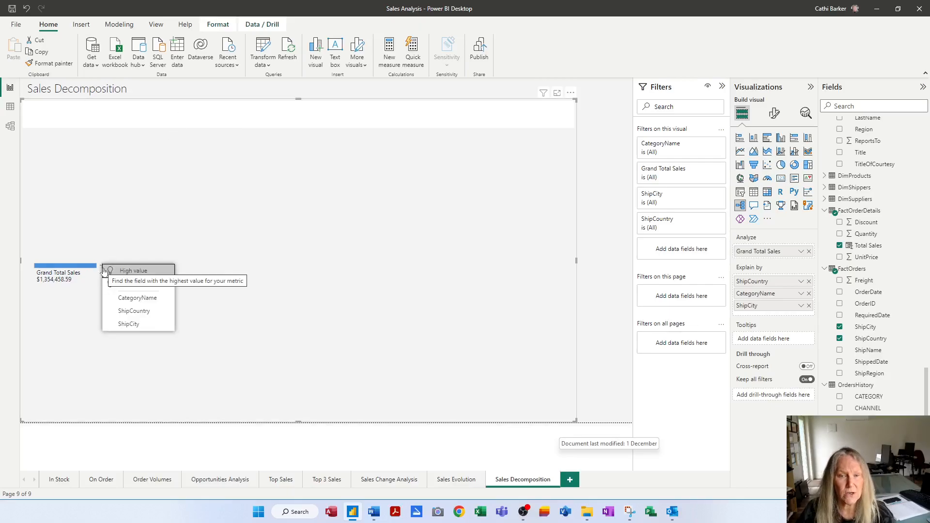
left_click(137, 297)
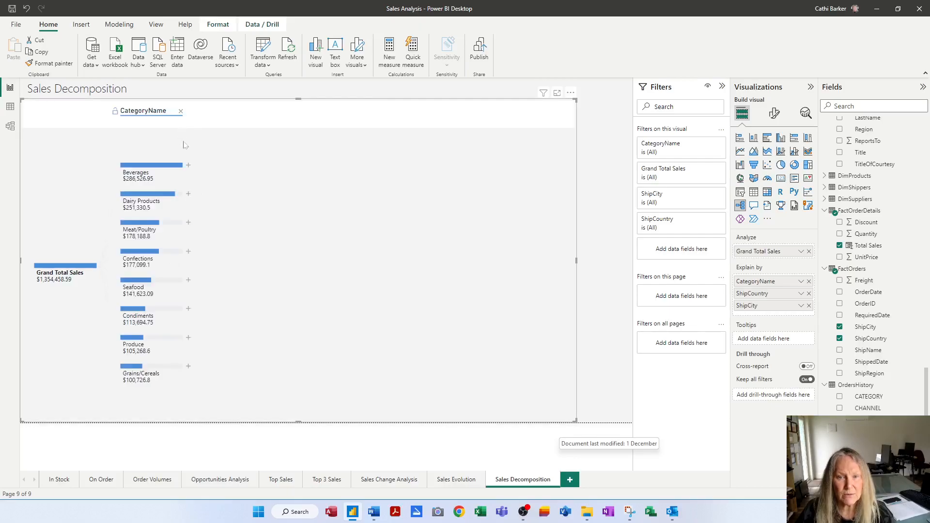
left_click(188, 167)
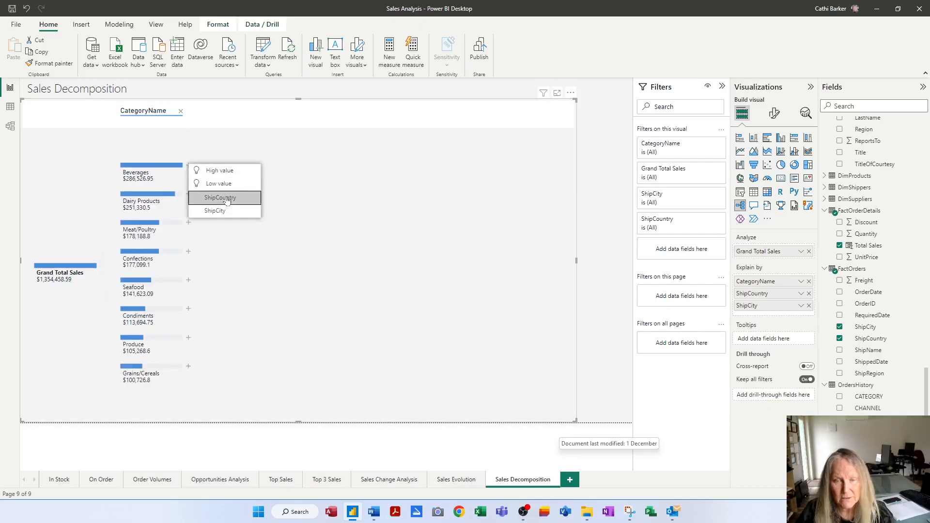
left_click(245, 196)
Split the USA node under Beverages by ShipCity and save the report
left_click(275, 152)
left_click(305, 184)
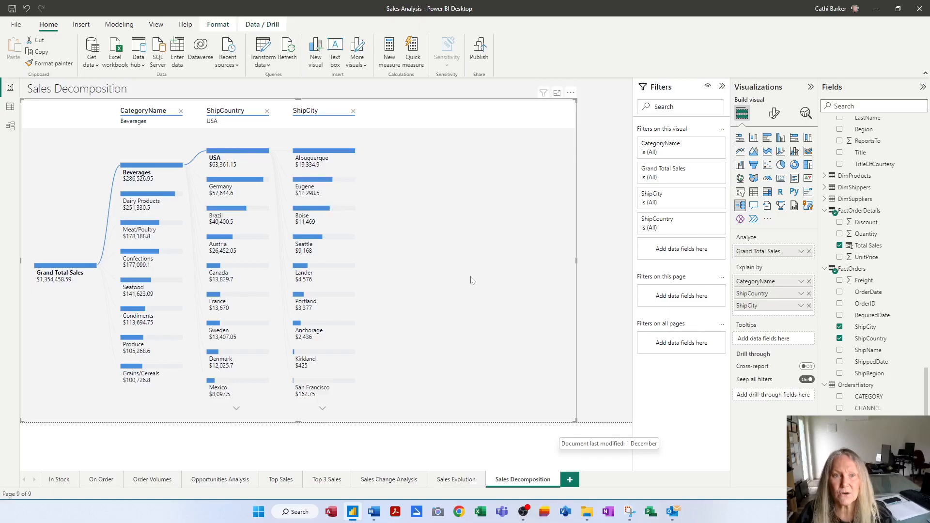
left_click(10, 10)
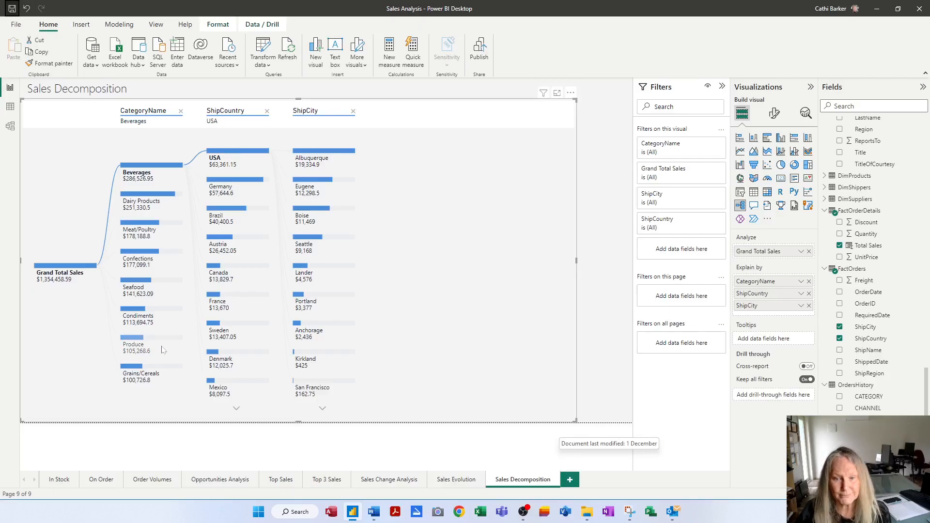